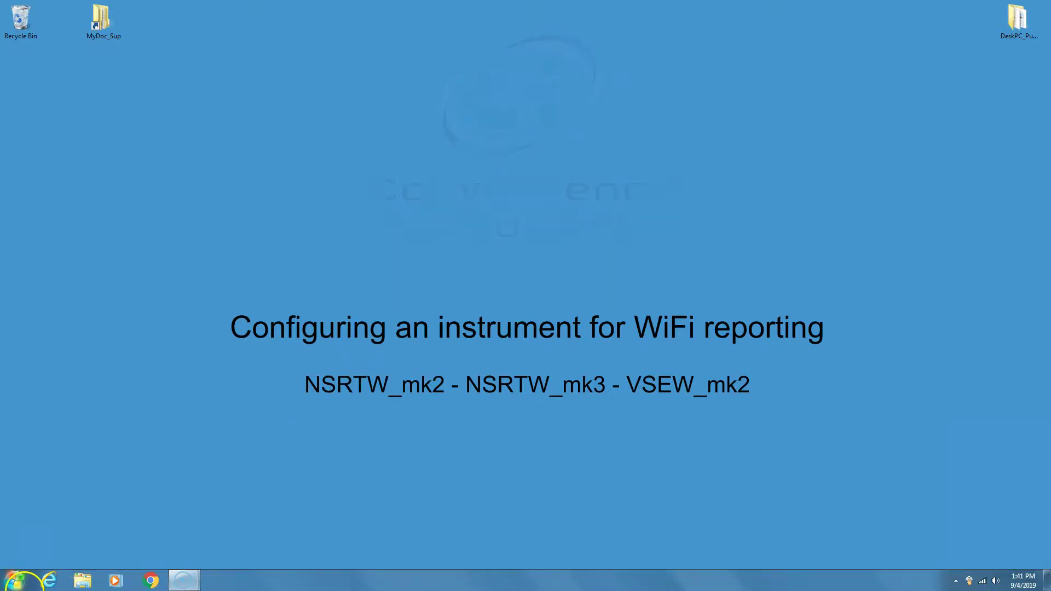
# Step: Launch Instrument_Listener_FC and move its window to the top-right corner of the desktop
pyautogui.click(16, 580)
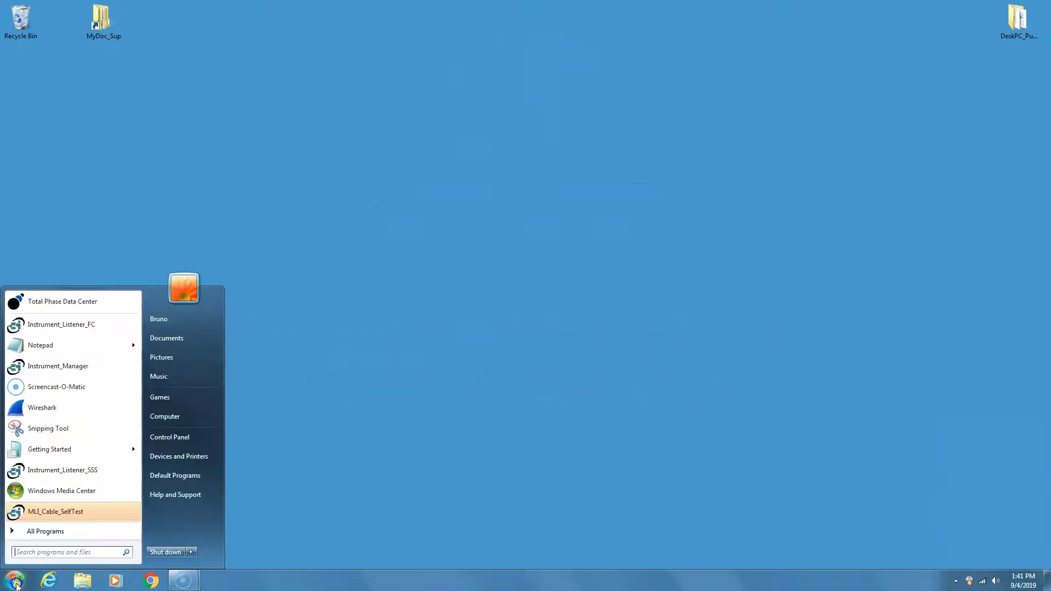
pyautogui.click(59, 326)
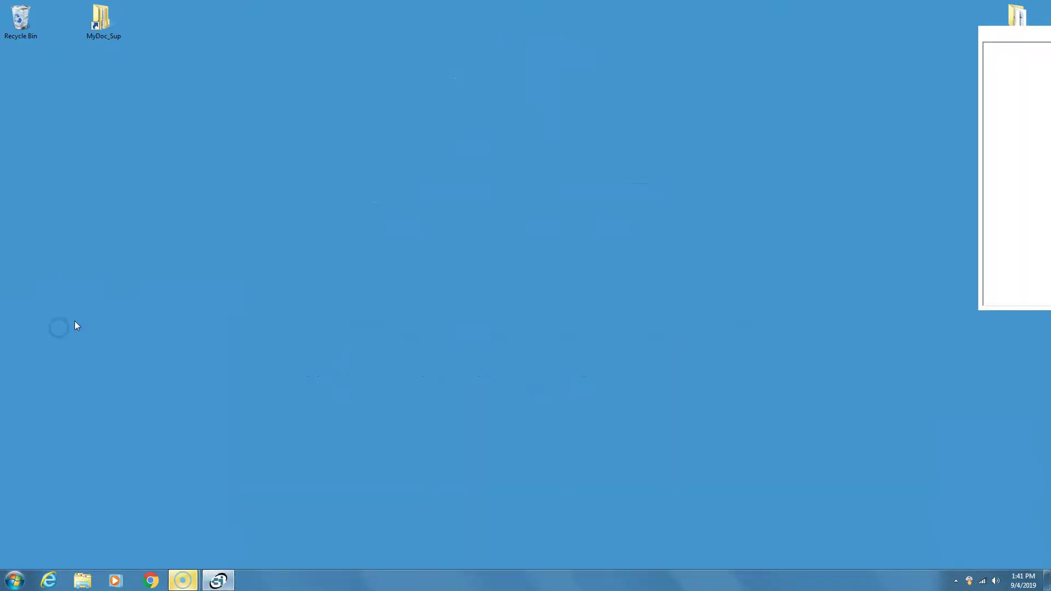
pyautogui.moveTo(535, 159); pyautogui.dragTo(932, 9)
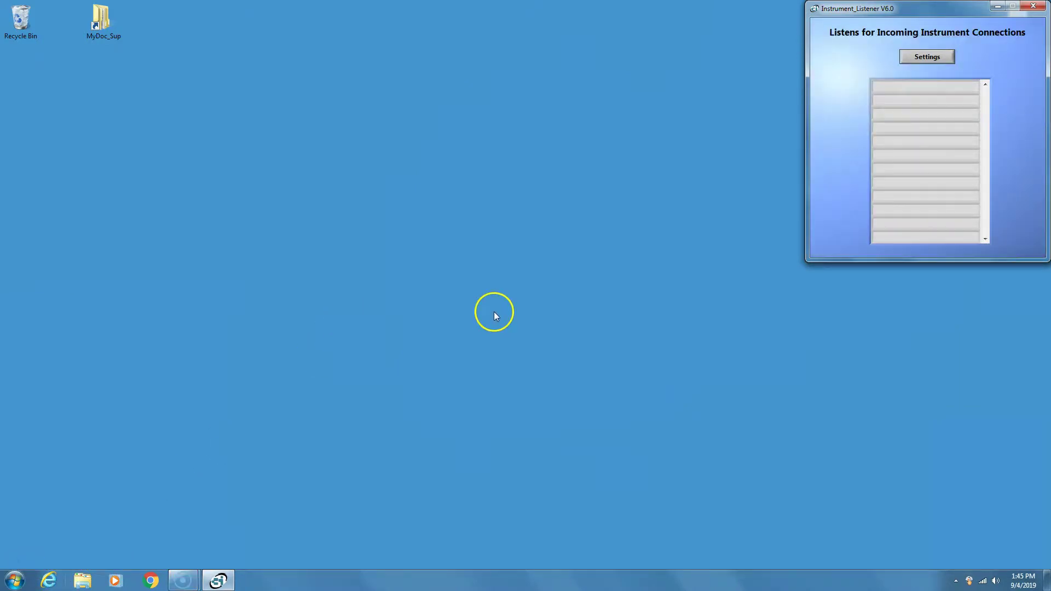
# Step: Set the listener's Data-Storage-Path to MyDoc_Sup\Instrument_Data
pyautogui.click(923, 57)
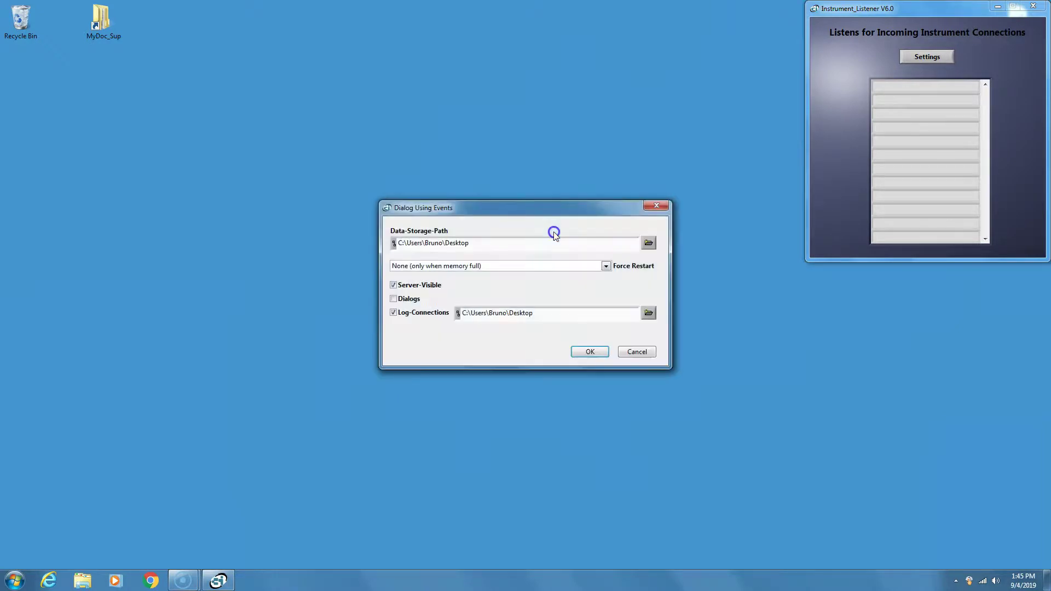
pyautogui.click(606, 239)
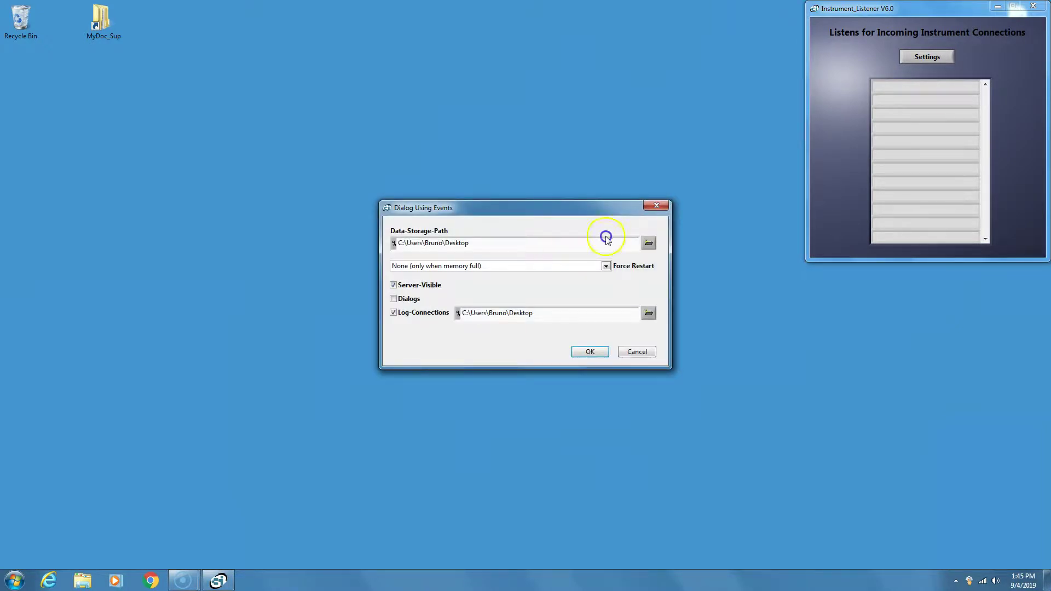
pyautogui.click(648, 244)
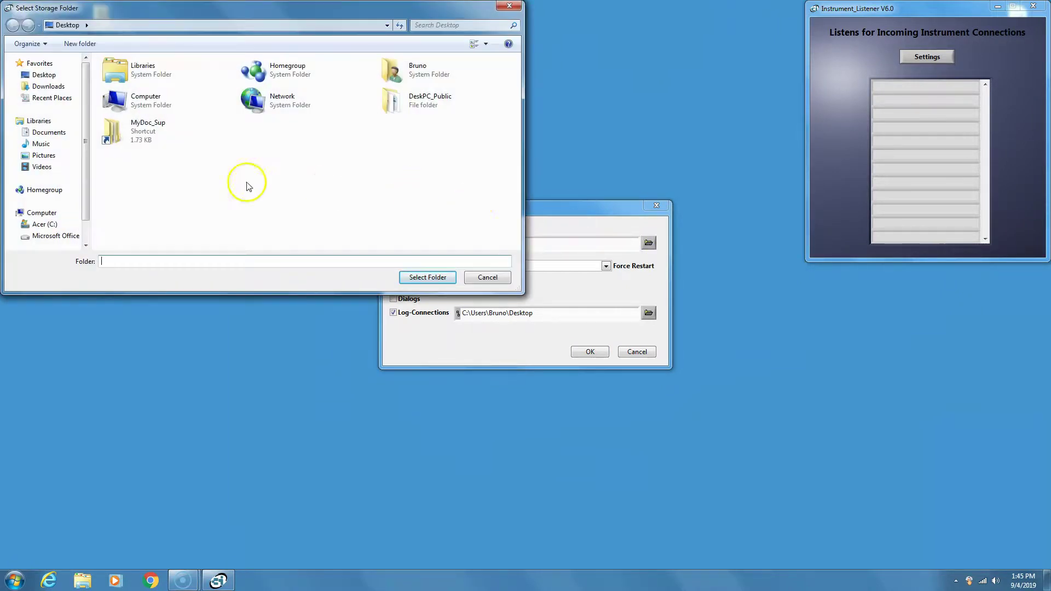
pyautogui.doubleClick(122, 138)
pyautogui.doubleClick(132, 88)
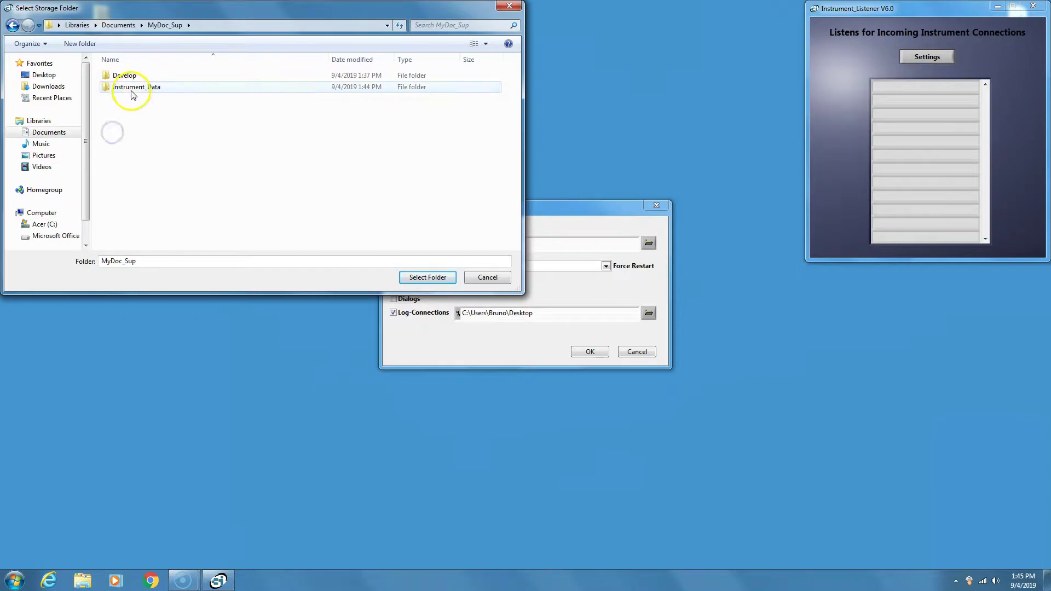
pyautogui.click(424, 277)
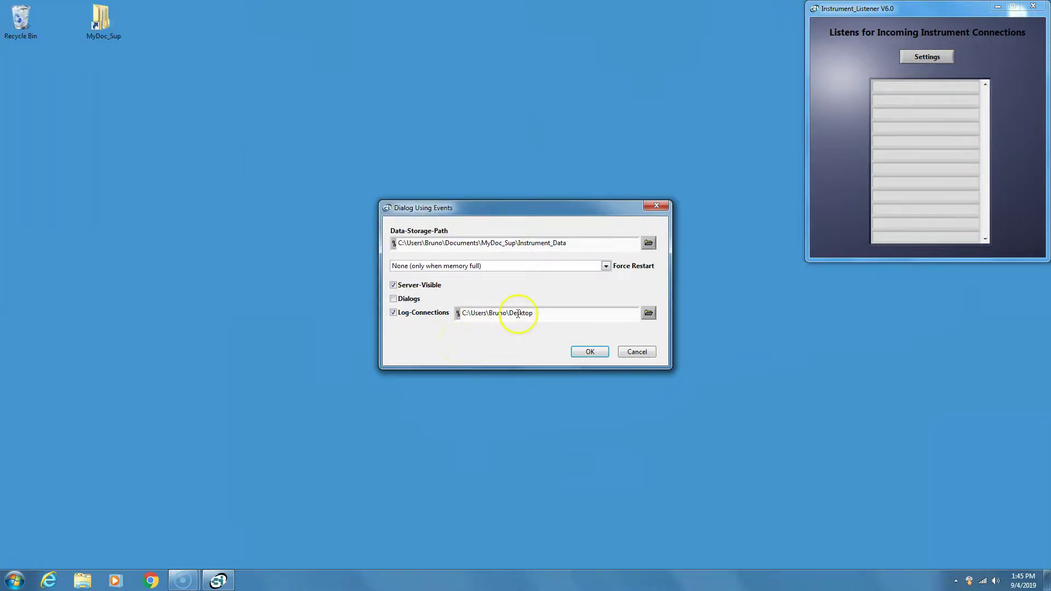
# Step: Point Log-Connections to MyDoc_Sup\Instrument_Data as well and save the listener settings
pyautogui.click(648, 313)
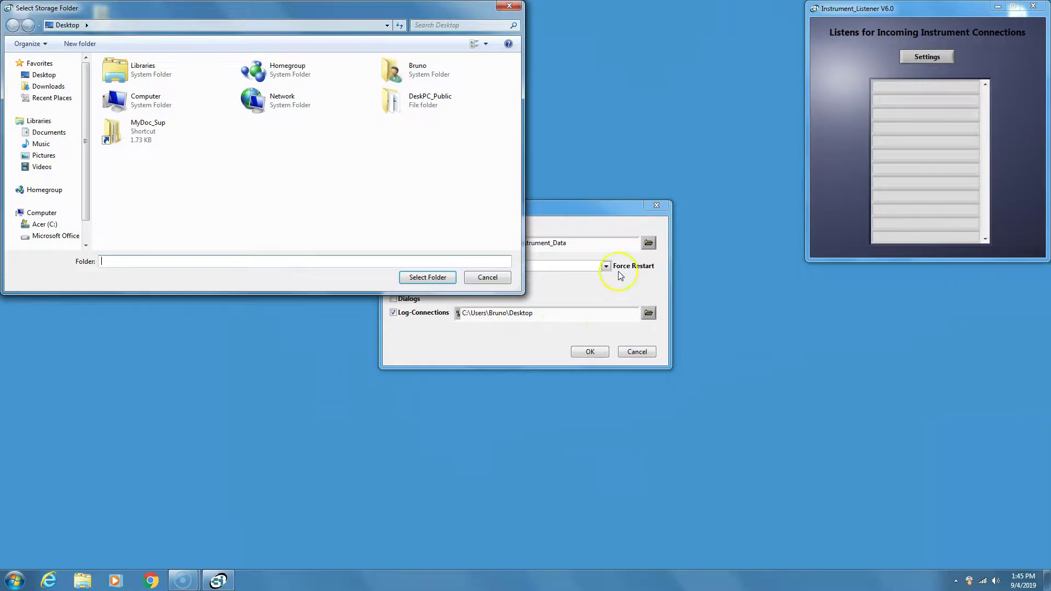
pyautogui.doubleClick(170, 137)
pyautogui.doubleClick(134, 83)
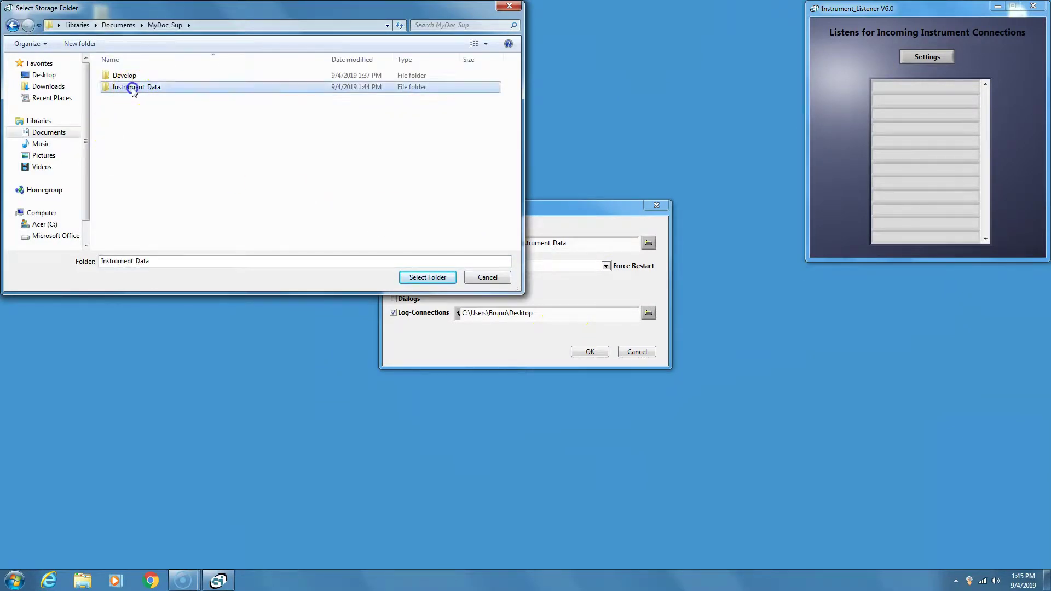
pyautogui.click(426, 280)
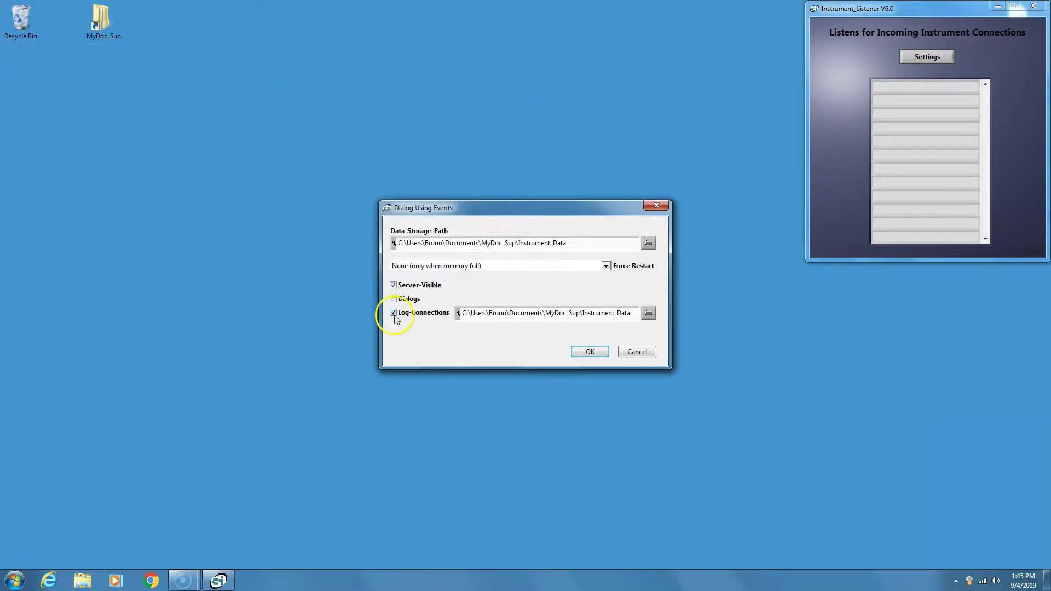
pyautogui.click(601, 351)
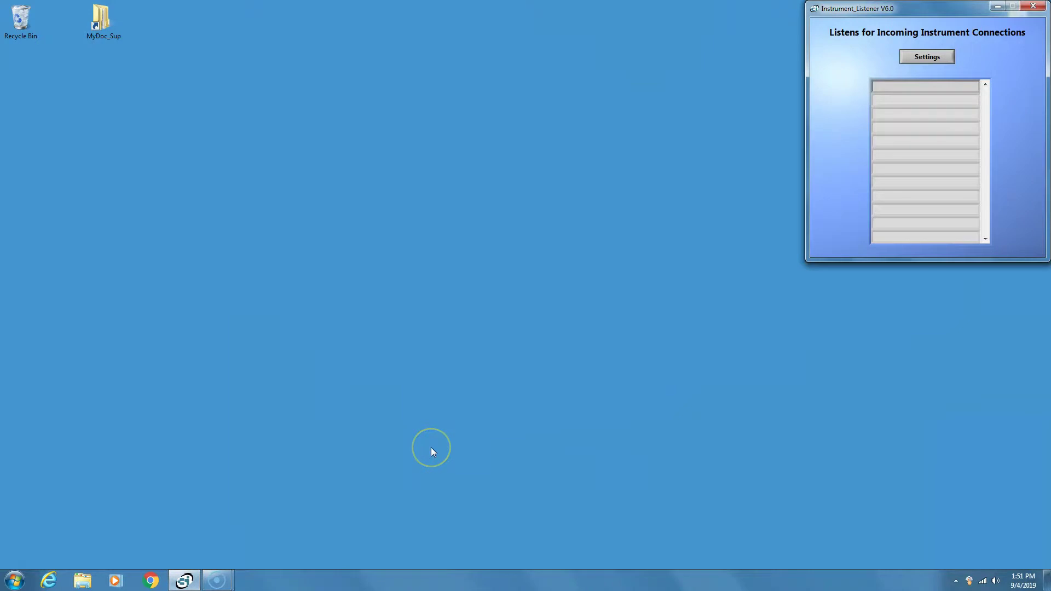
# Step: Open Command Prompt from Accessories and run ipconfig to list the IP configuration
pyautogui.click(434, 452)
pyautogui.click(15, 587)
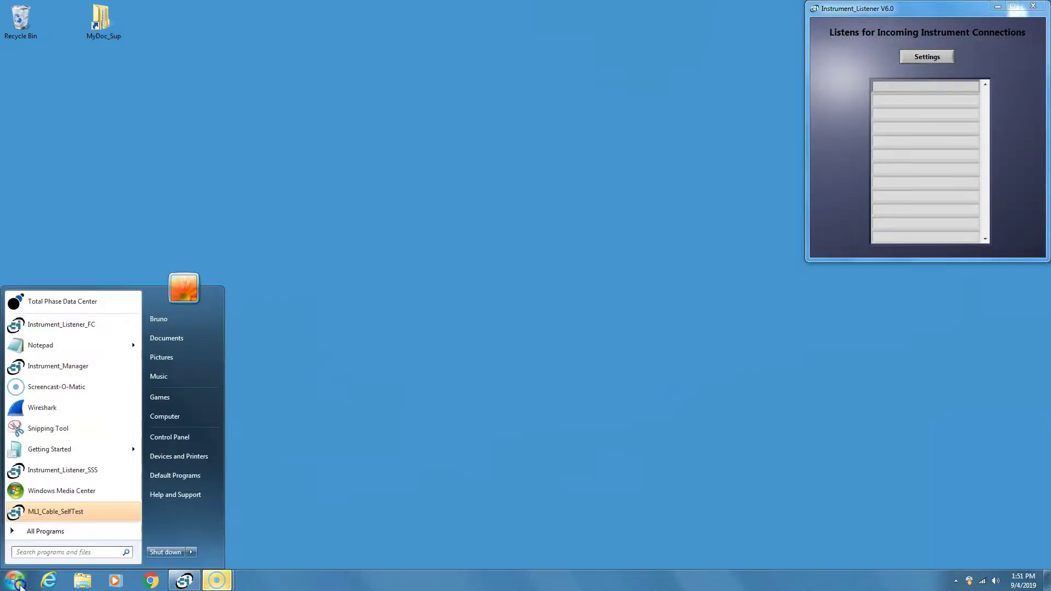
pyautogui.click(47, 531)
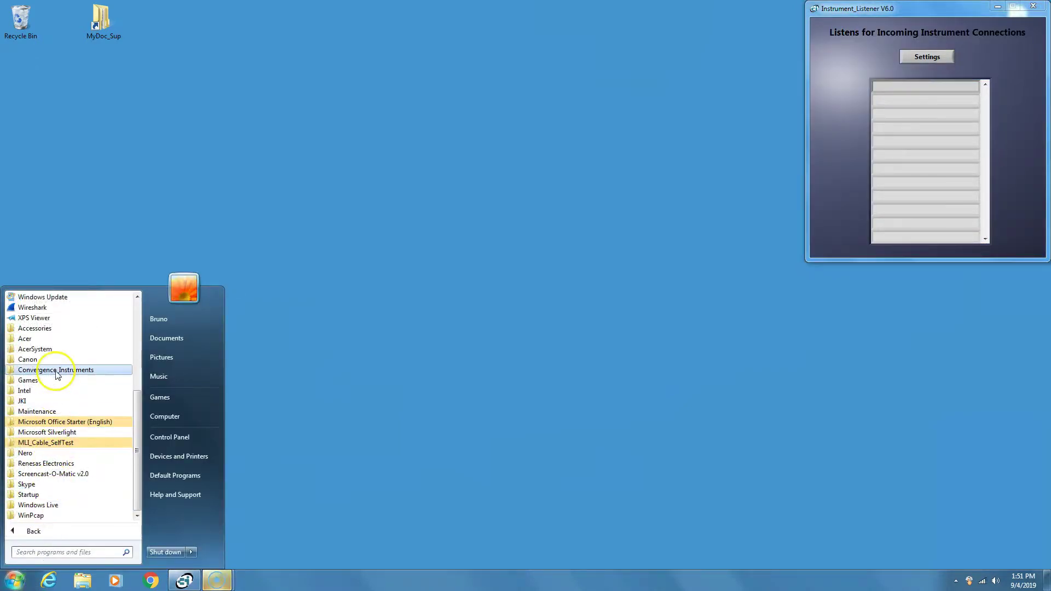
pyautogui.click(54, 327)
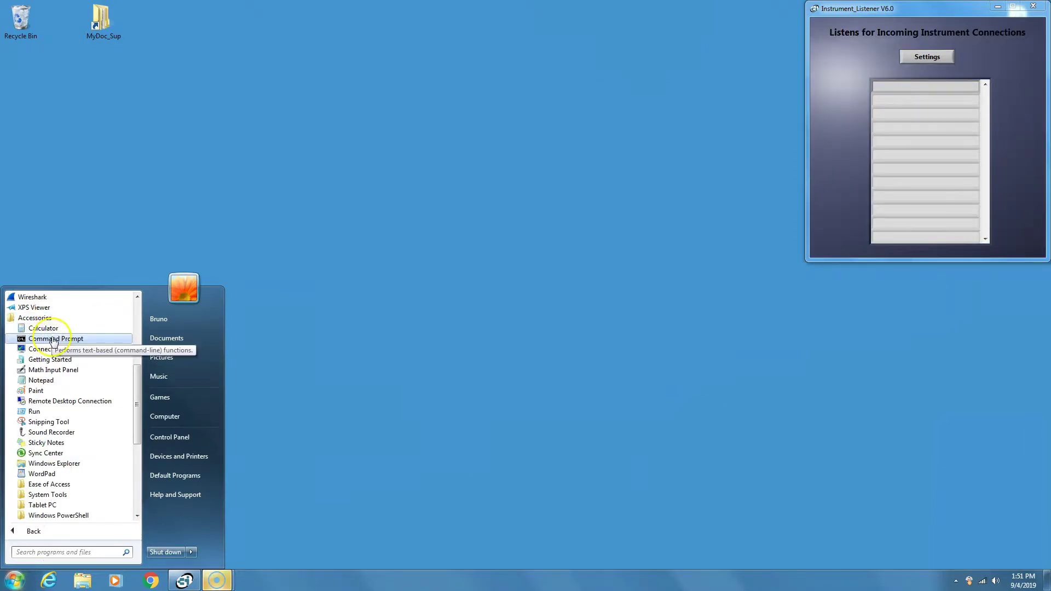
pyautogui.click(52, 339)
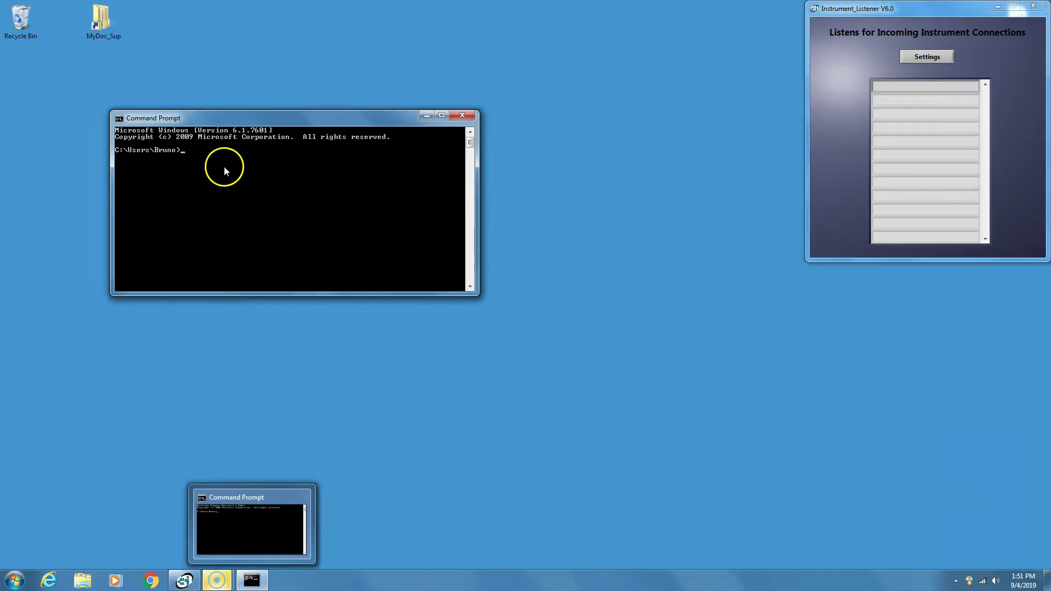
pyautogui.write('IPCO')
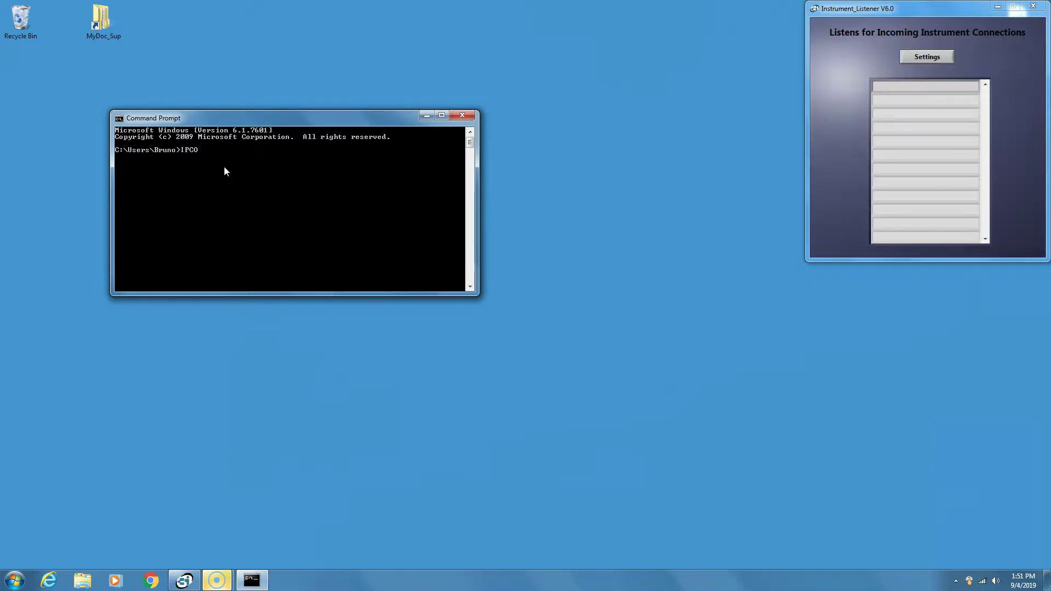
pyautogui.write('nfig')
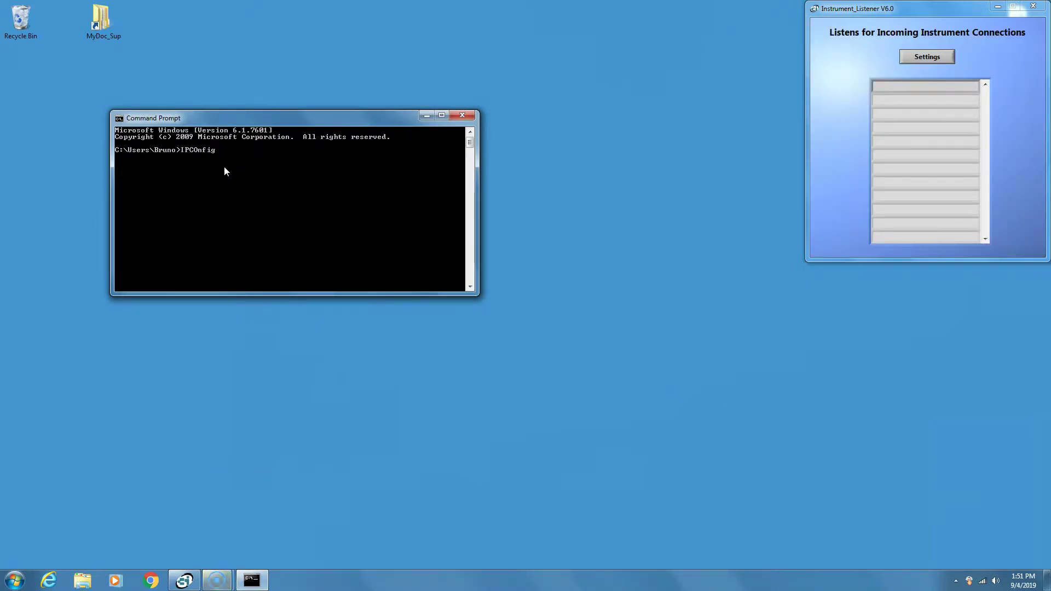
pyautogui.press('Return')
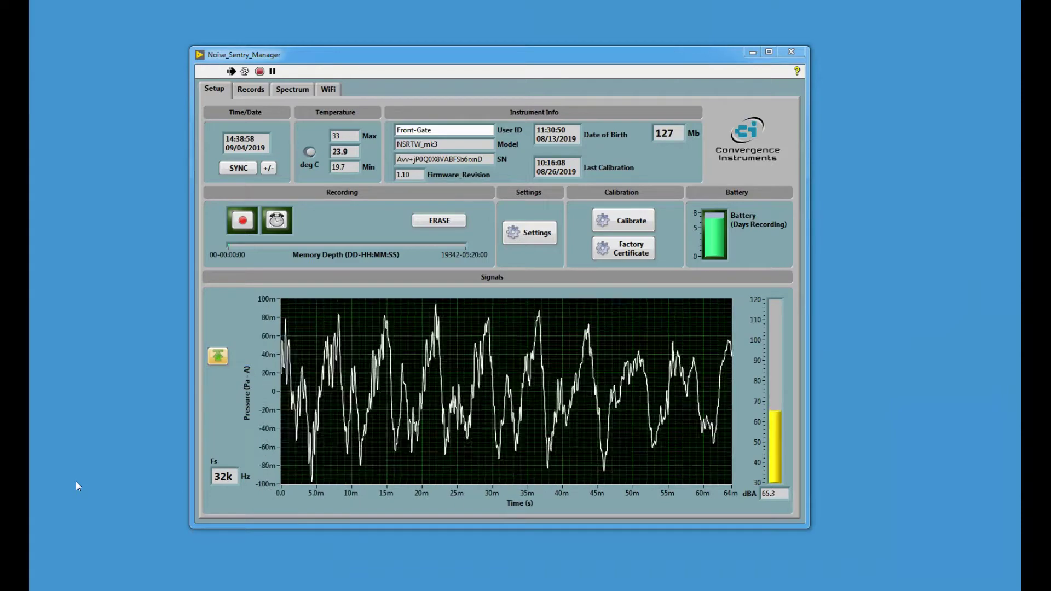
# Step: Erase all recorded data from the Front-Gate instrument's memory
pyautogui.click(441, 219)
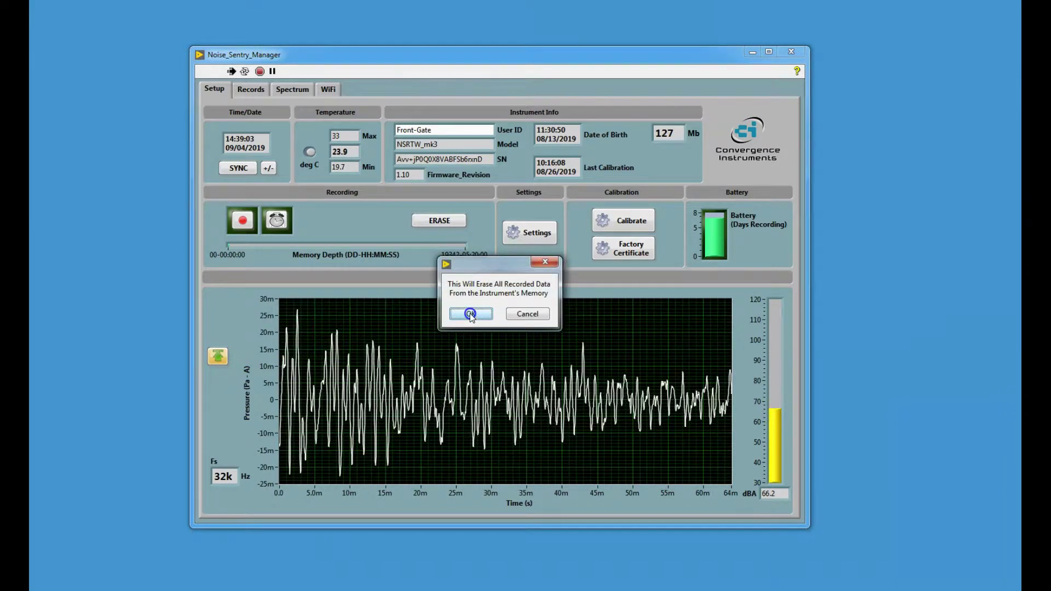
pyautogui.click(469, 313)
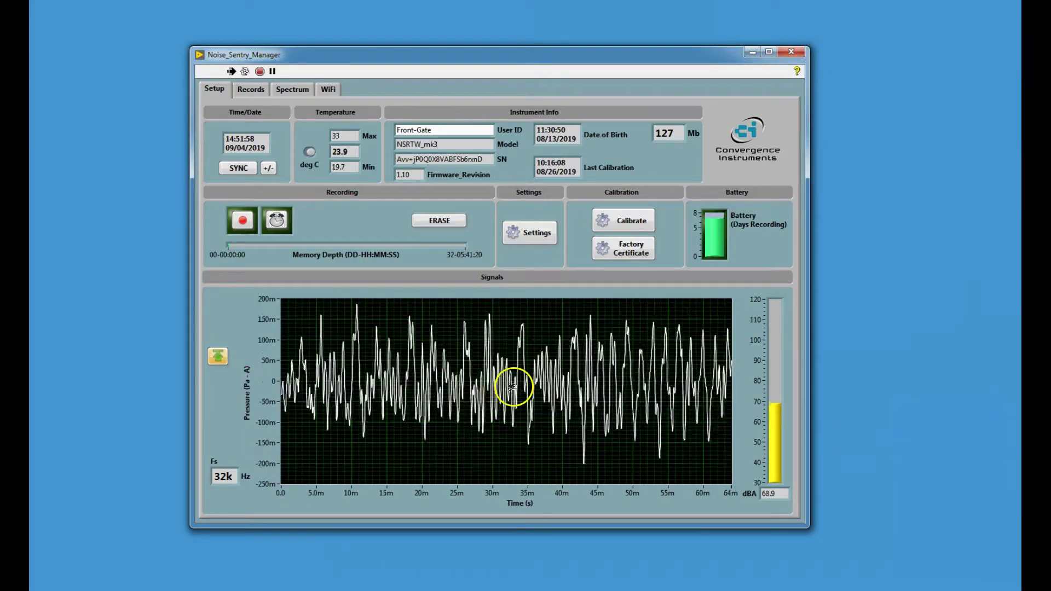
pyautogui.click(521, 234)
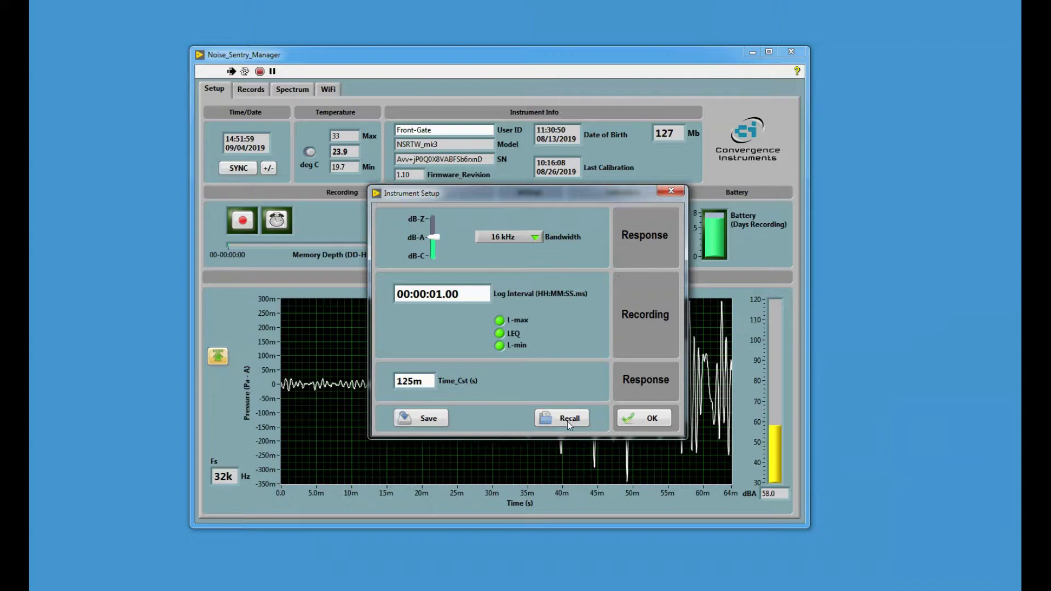
pyautogui.click(641, 418)
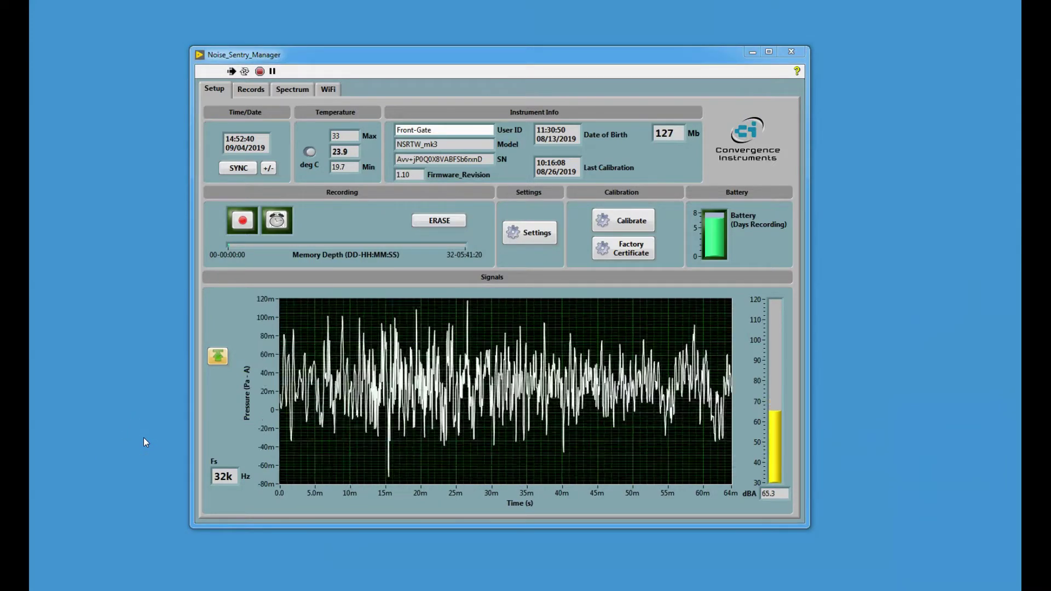
# Step: Open the instrument's WiFi reporting settings, accepting the stop-recording warning
pyautogui.click(331, 89)
pyautogui.click(238, 281)
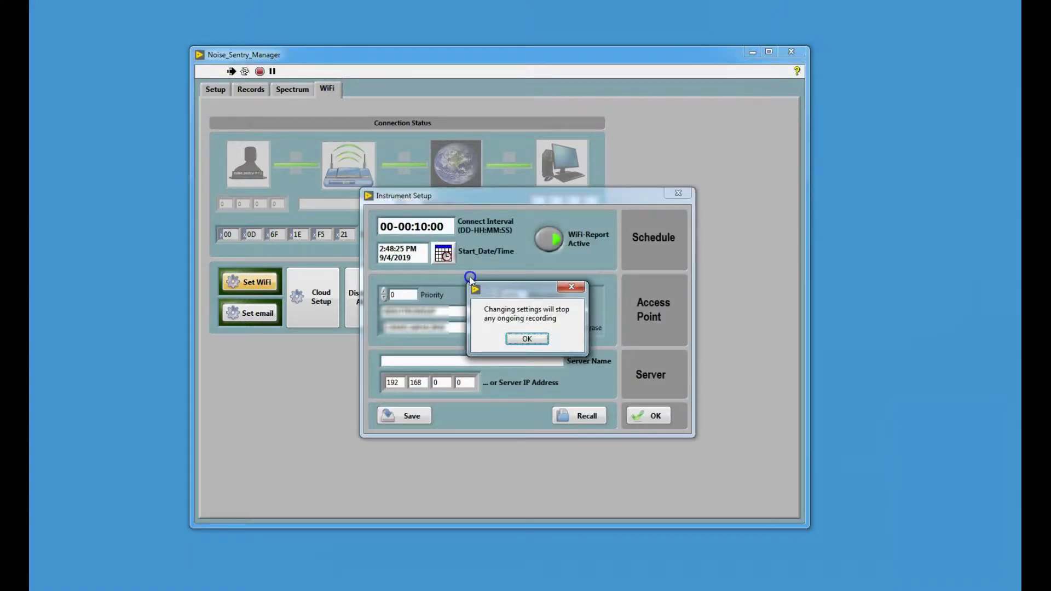
pyautogui.click(530, 339)
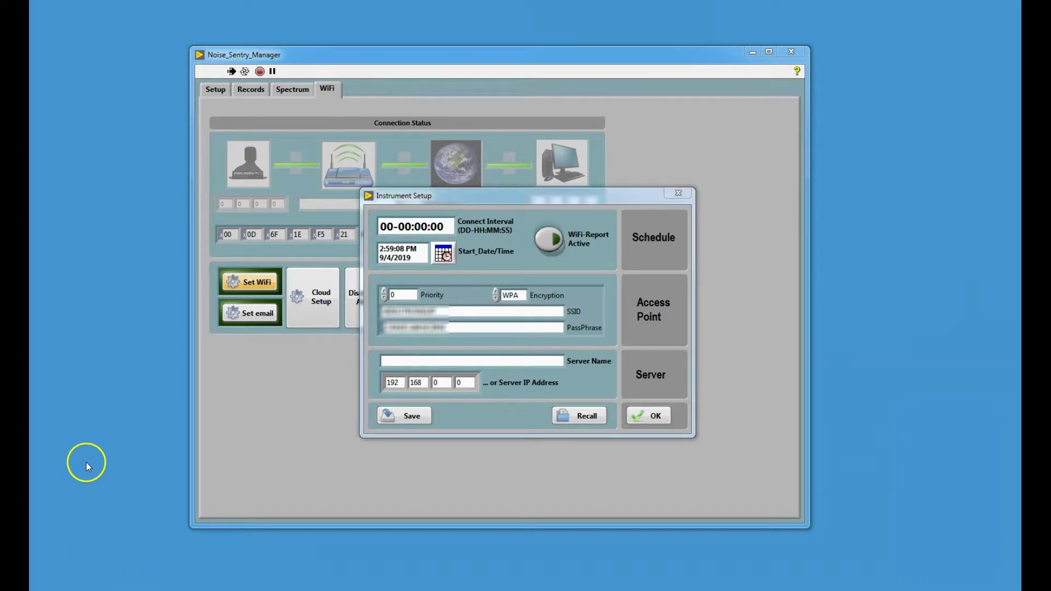
# Step: Set the connect interval to 00-00:10:00 and the start time to now, 2:53:32 PM 9/4/2019
pyautogui.click(420, 226)
pyautogui.moveTo(414, 226); pyautogui.dragTo(429, 226)
pyautogui.write('10')
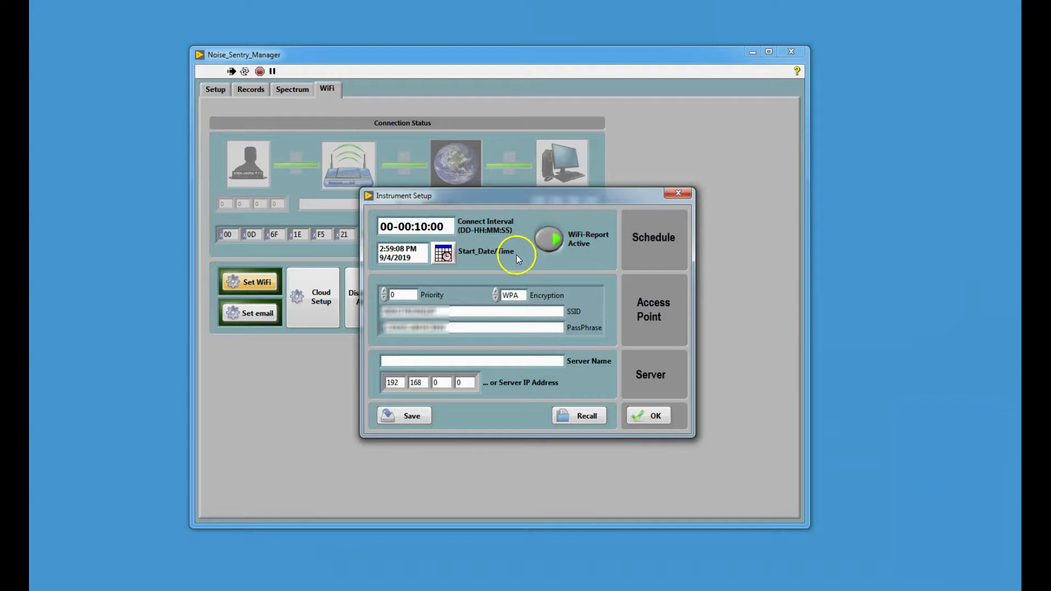
pyautogui.click(444, 254)
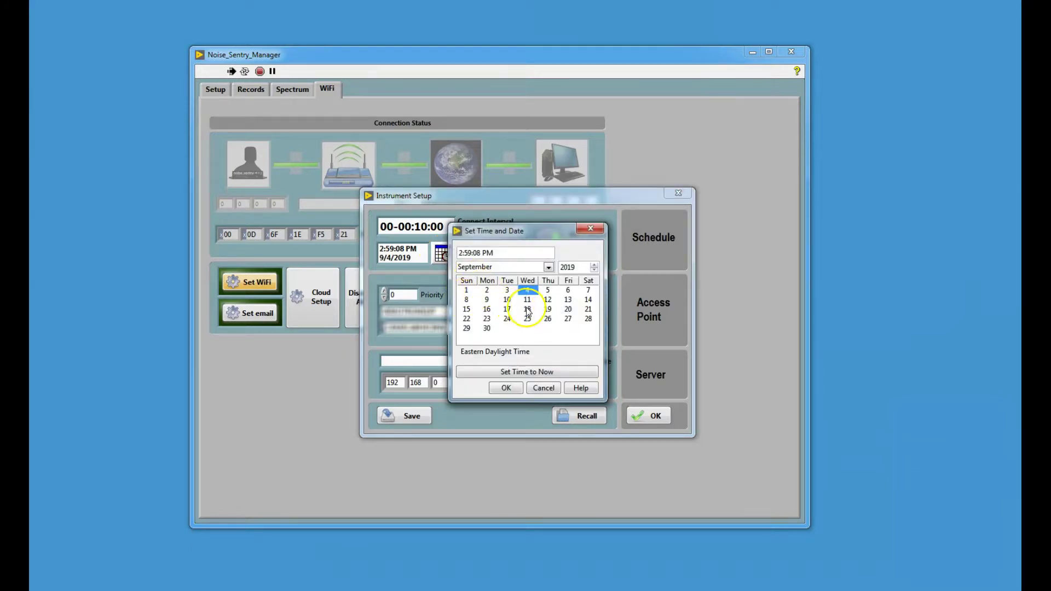
pyautogui.click(525, 372)
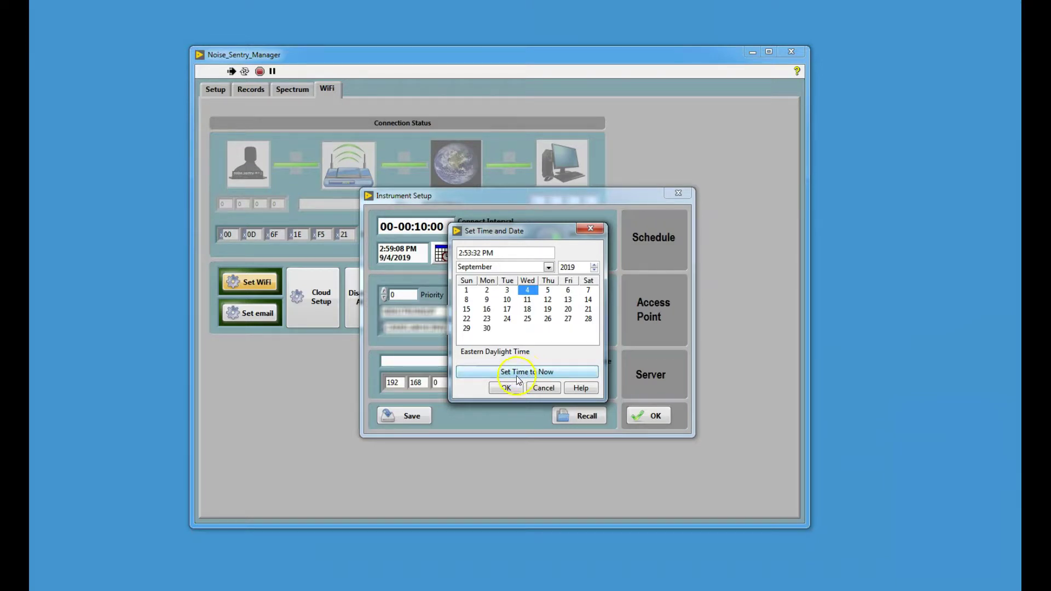
pyautogui.click(505, 387)
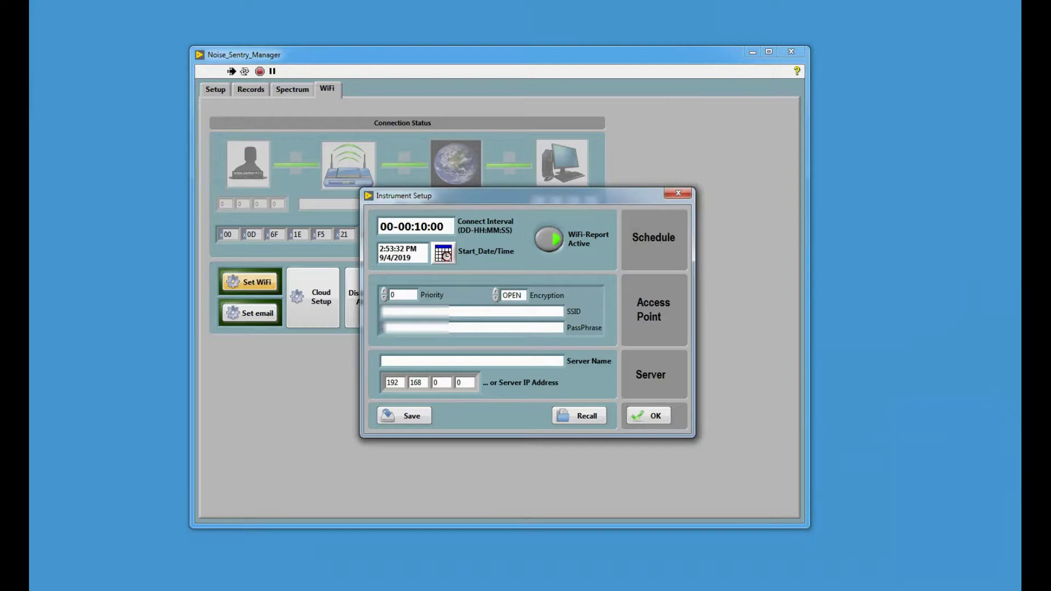
# Step: Enter network name Netgear56-5G and the WiFi passphrase, and choose WPA2 encryption
pyautogui.click(395, 313)
pyautogui.write('Netgear56-5G')
pyautogui.click(443, 325)
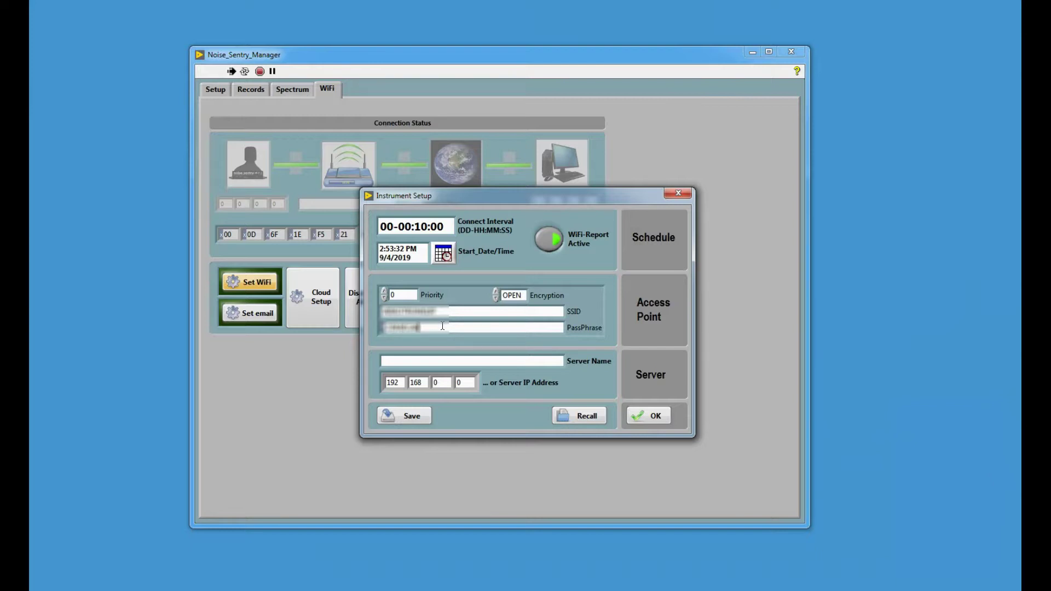
pyautogui.click(511, 295)
pyautogui.click(529, 329)
# Step: Change the last part of the server IP address to 105, making it 192.168.0.105
pyautogui.click(169, 493)
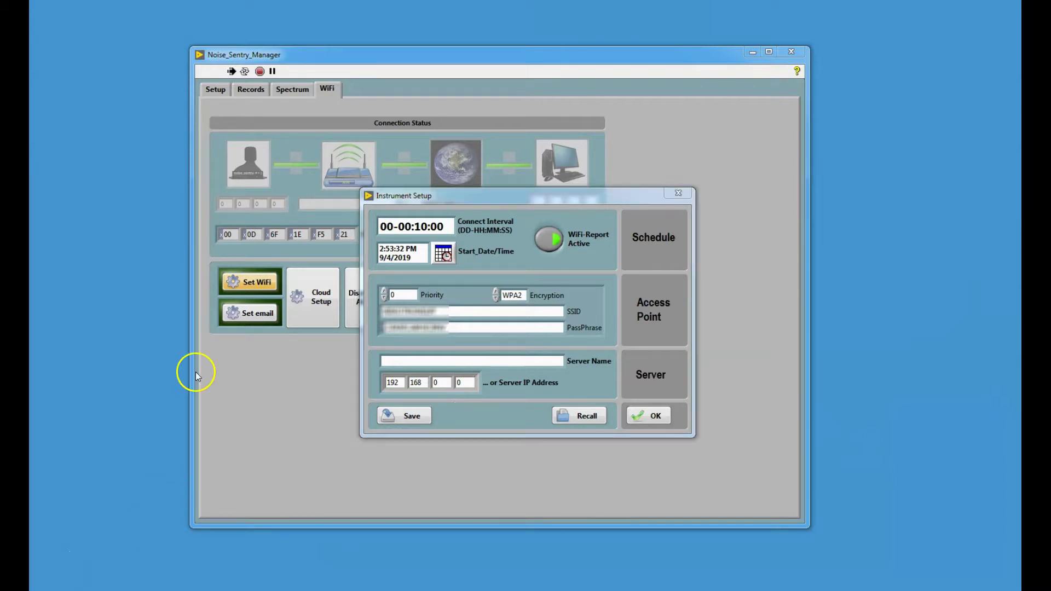
pyautogui.click(442, 382)
pyautogui.click(443, 382)
pyautogui.click(454, 383)
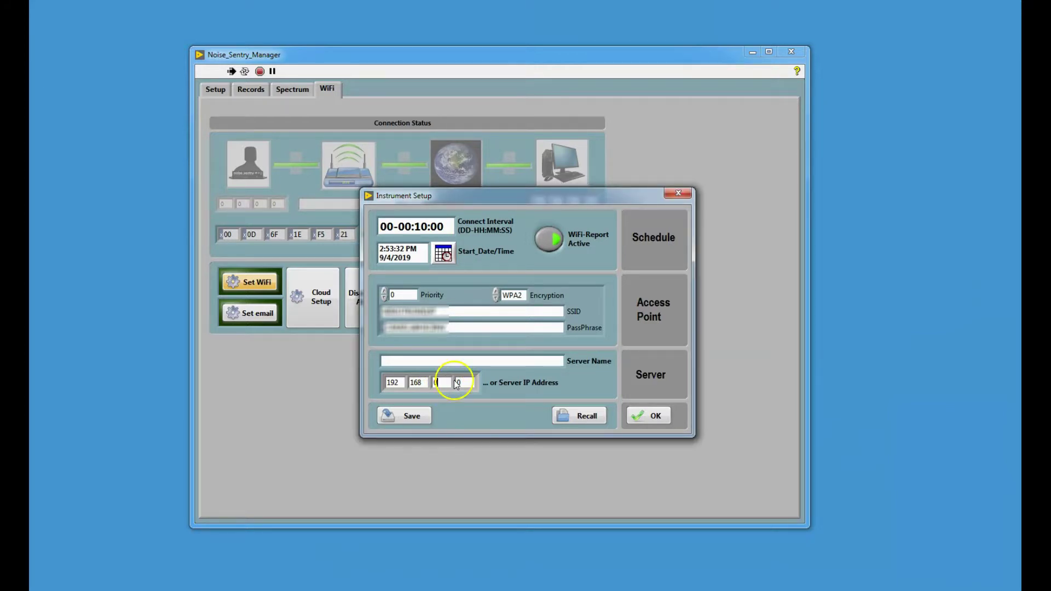
pyautogui.write('105')
pyautogui.click(405, 523)
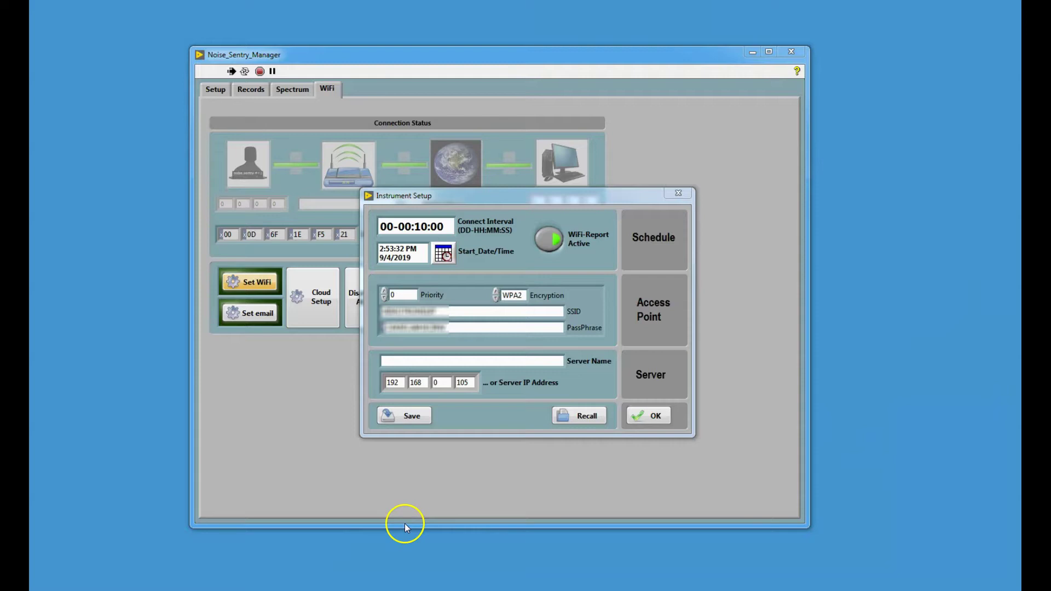
pyautogui.click(455, 452)
# Step: Save the WiFi settings so the instrument connects to the server at 192.168.0.105
pyautogui.click(642, 415)
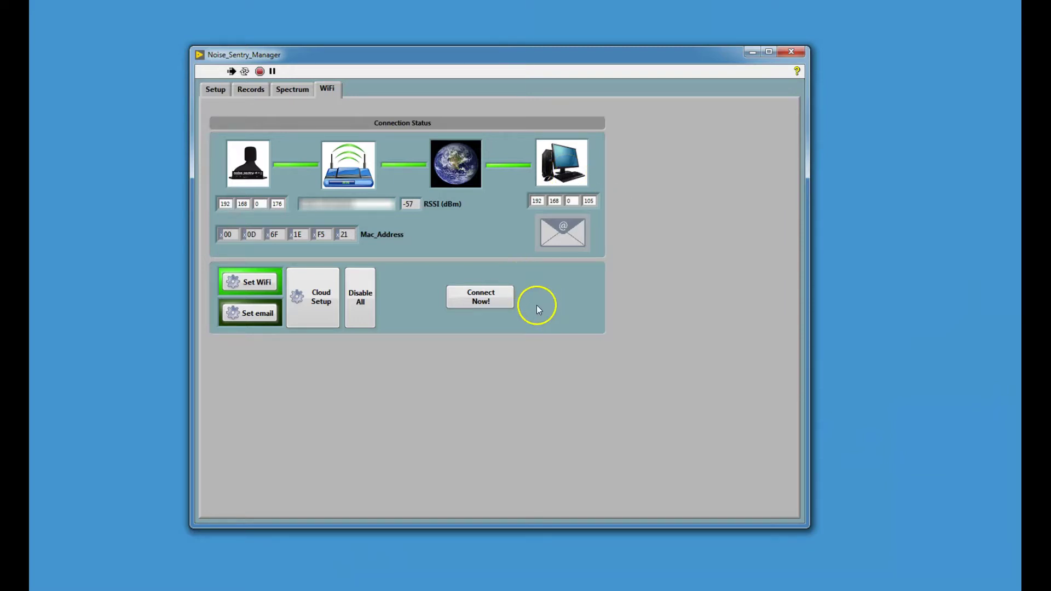
pyautogui.click(257, 558)
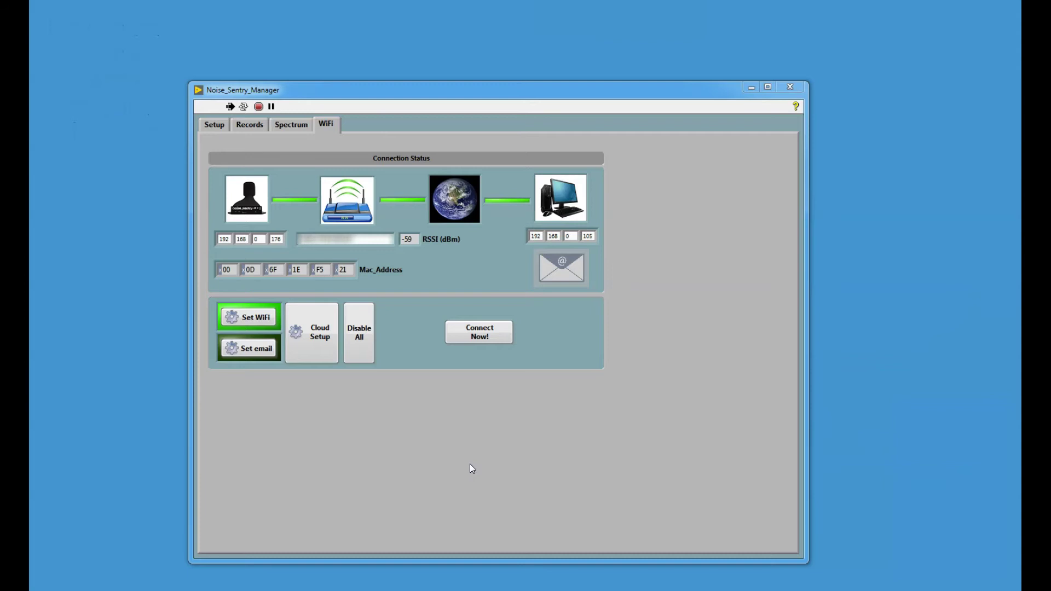
# Step: End the server connection with the envelope icon and return to the Setup page
pyautogui.click(549, 259)
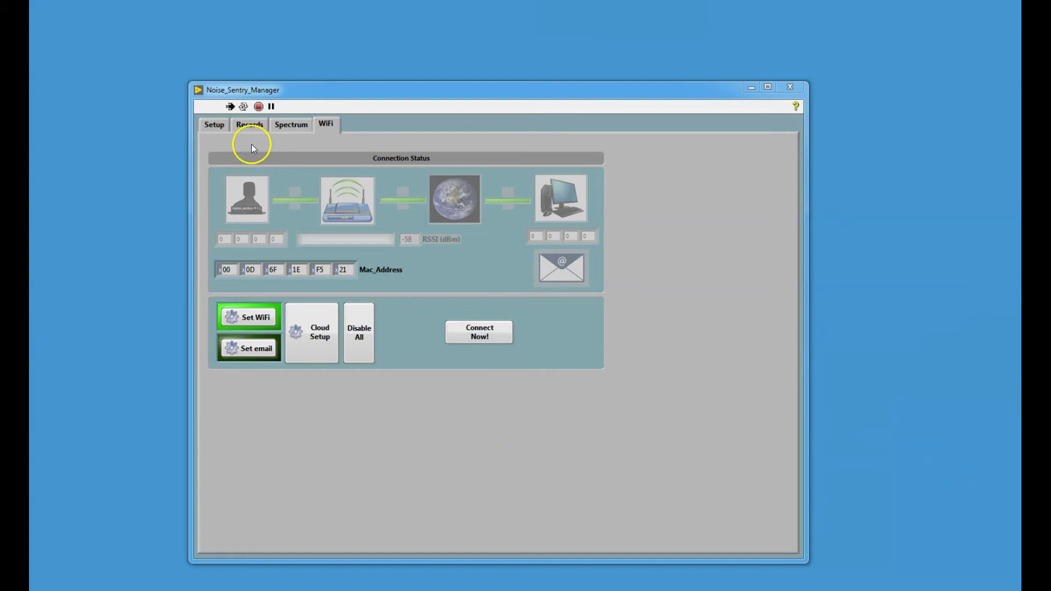
pyautogui.click(214, 123)
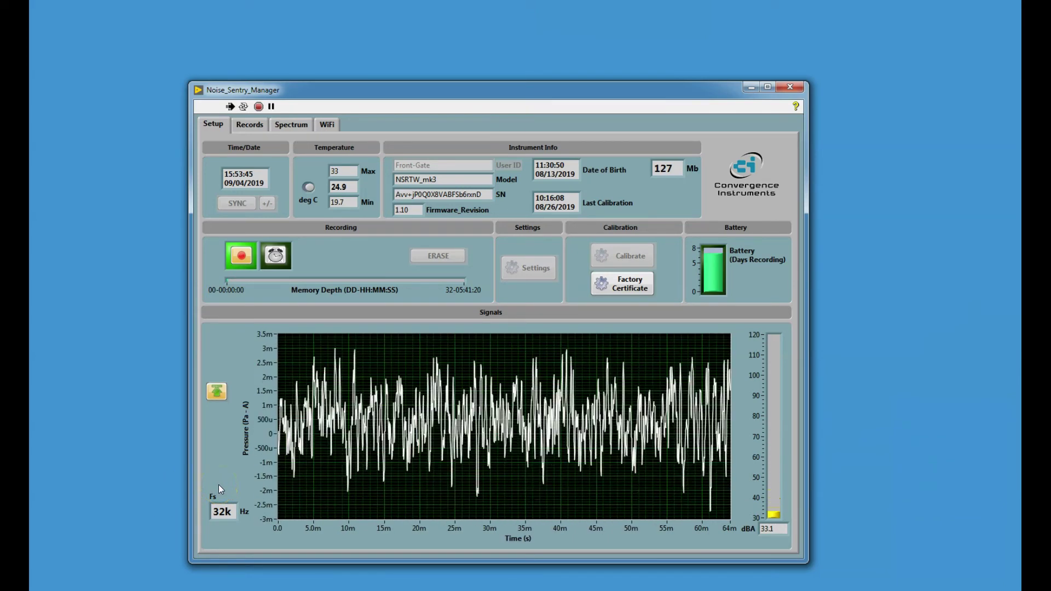
# Step: Disable all WiFi reporting on the Front-Gate instrument, acknowledge the cloud note, and return to Setup
pyautogui.click(328, 124)
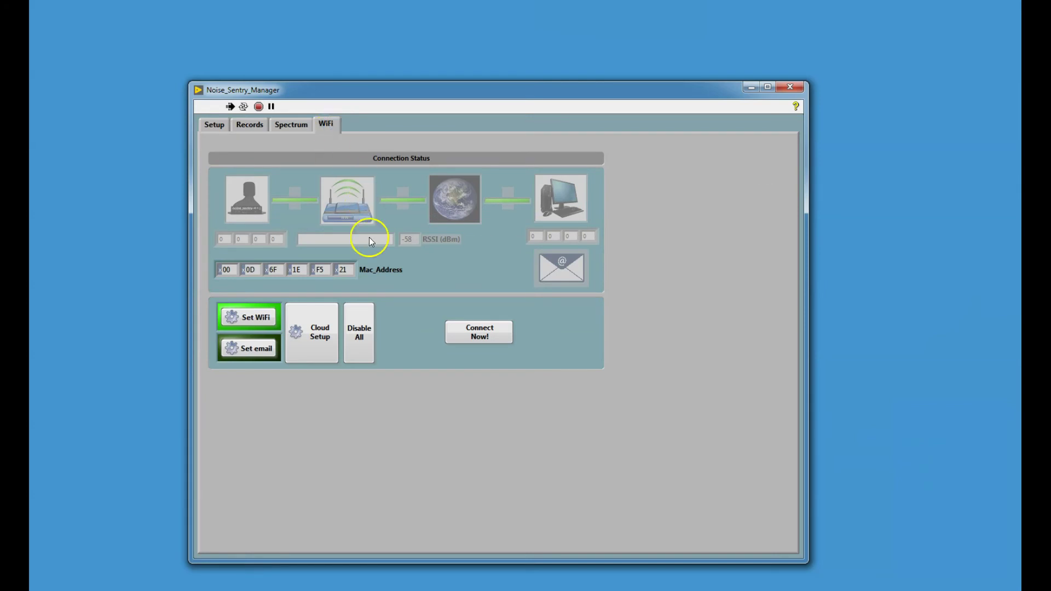
pyautogui.click(358, 338)
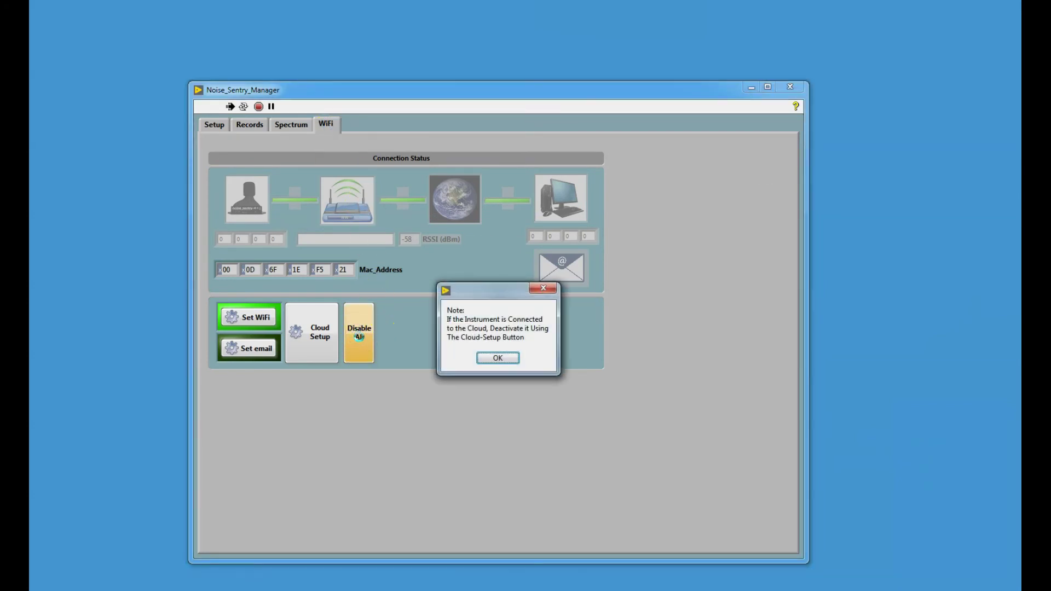
pyautogui.click(497, 358)
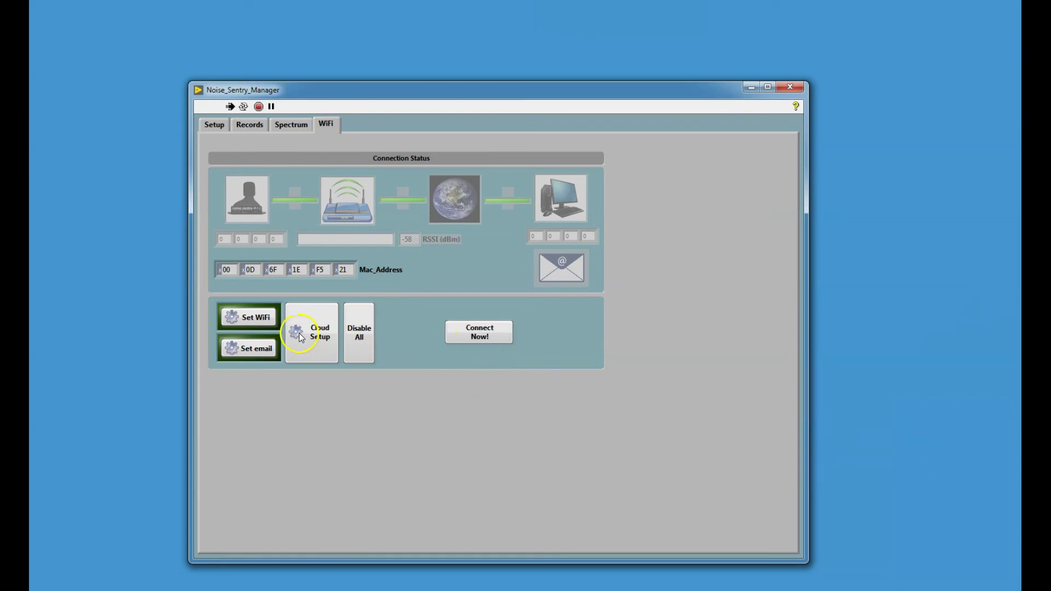
pyautogui.click(211, 123)
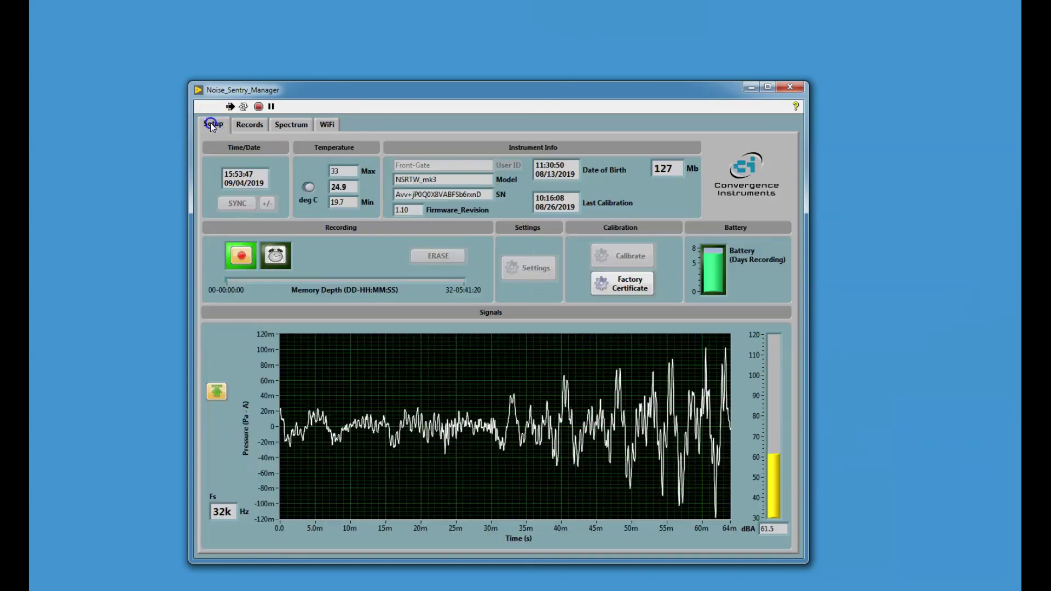